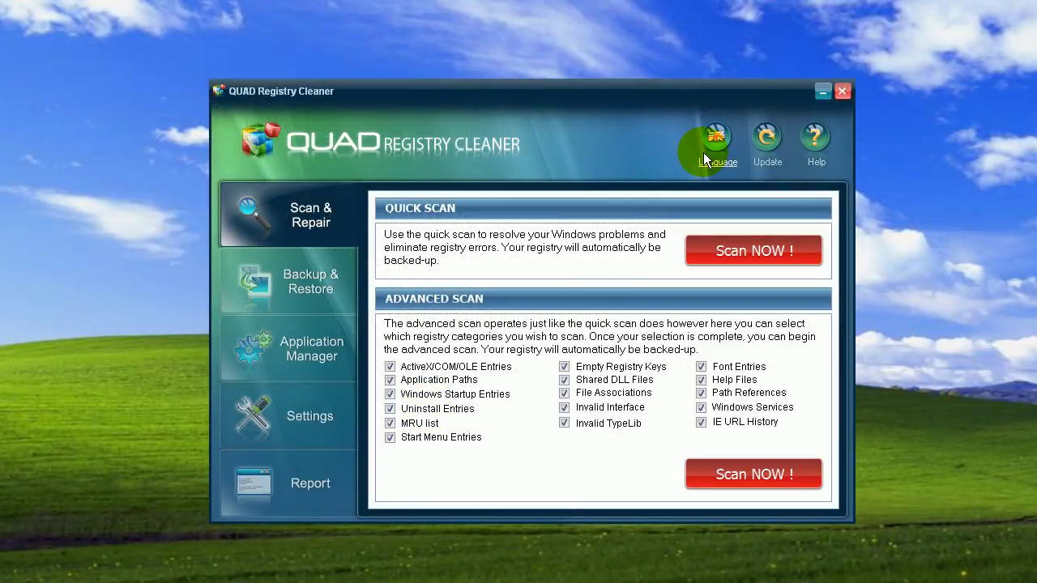
# Untick and re-tick Shared DLL Files, File Associations and Invalid Interface, then run a quick scan
pyautogui.moveTo(680, 92); pyautogui.dragTo(664, 93)
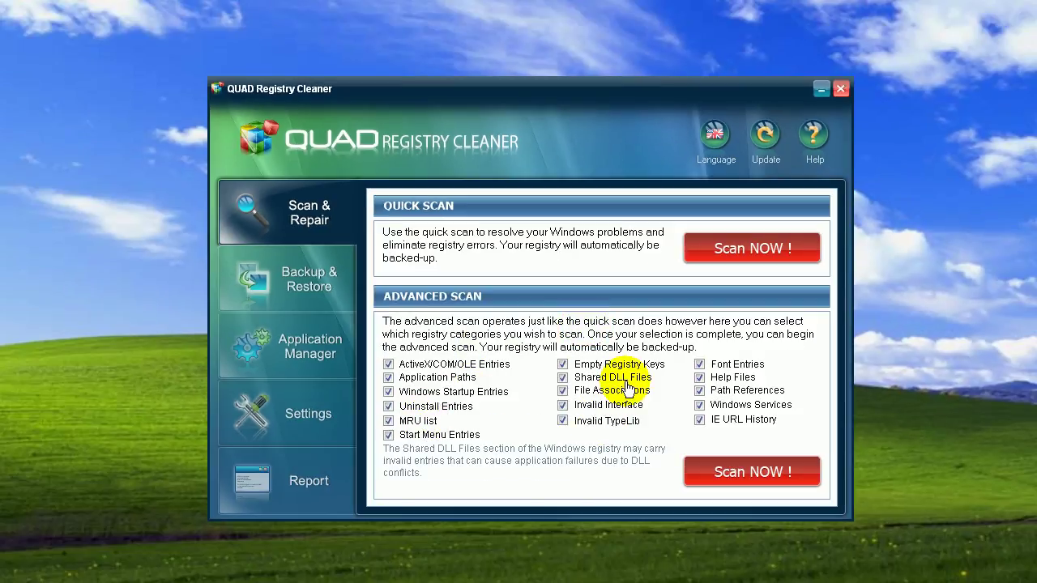
pyautogui.click(562, 377)
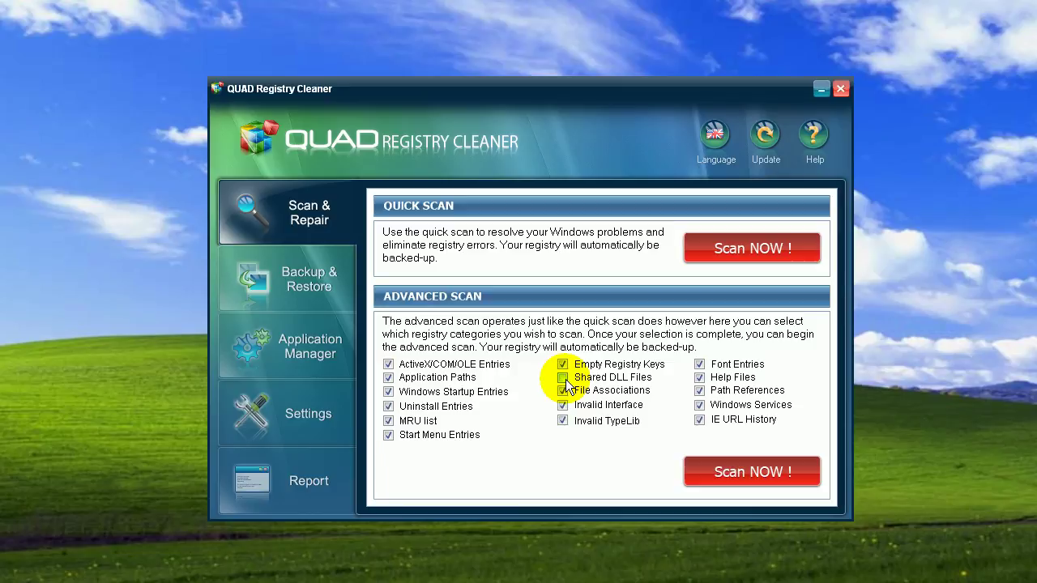
pyautogui.click(562, 391)
pyautogui.click(563, 405)
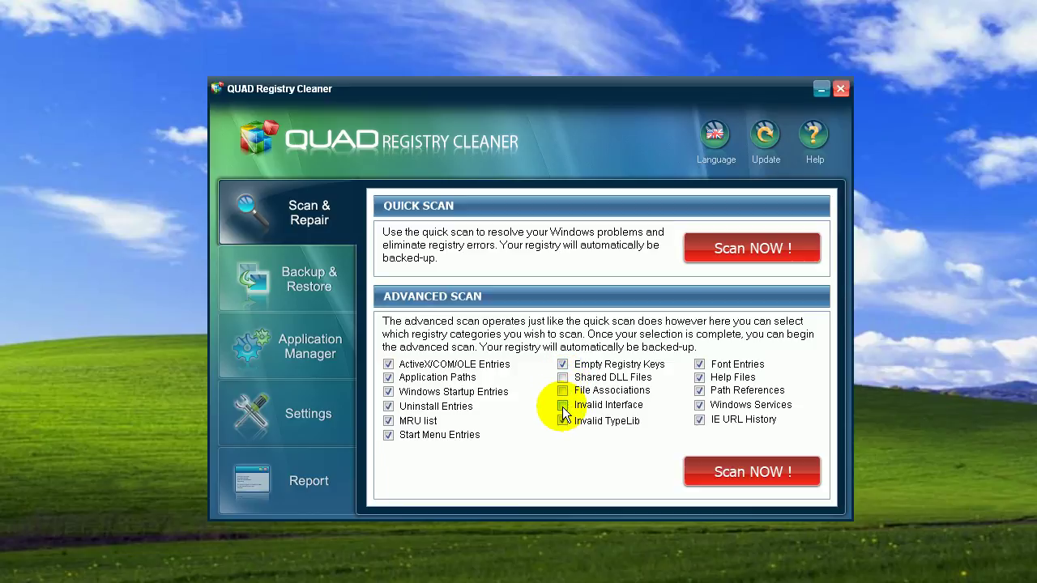
pyautogui.click(563, 405)
pyautogui.click(562, 391)
pyautogui.click(562, 378)
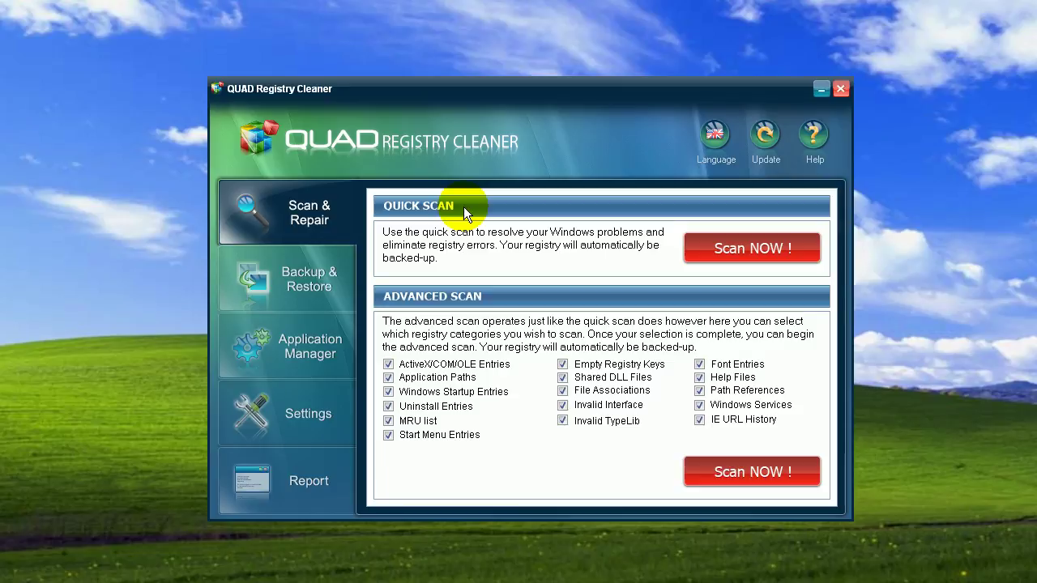
pyautogui.click(783, 249)
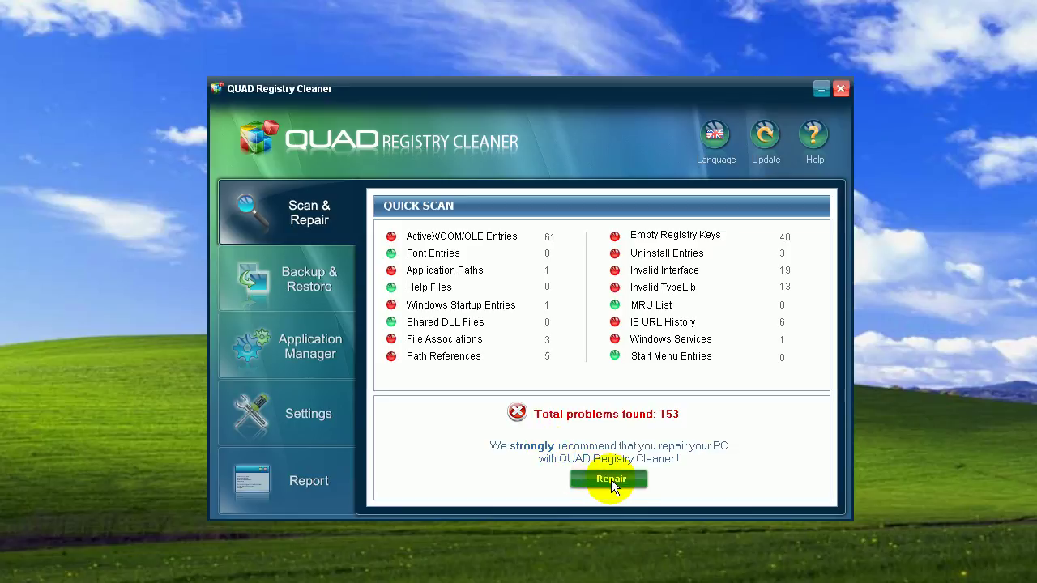
# Repair all 153 registry problems and view the report showing none ignored
pyautogui.click(610, 480)
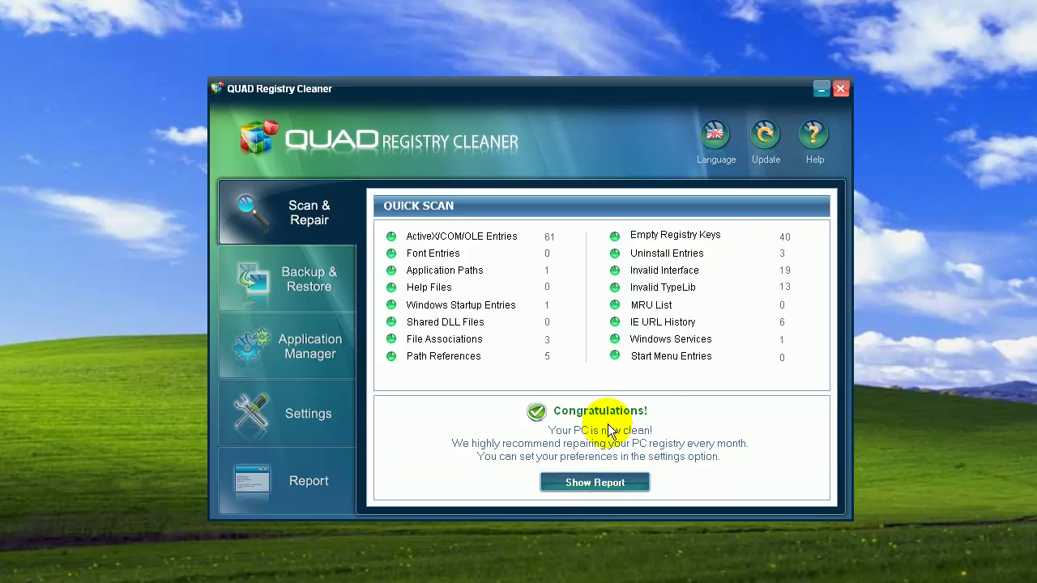
pyautogui.click(596, 483)
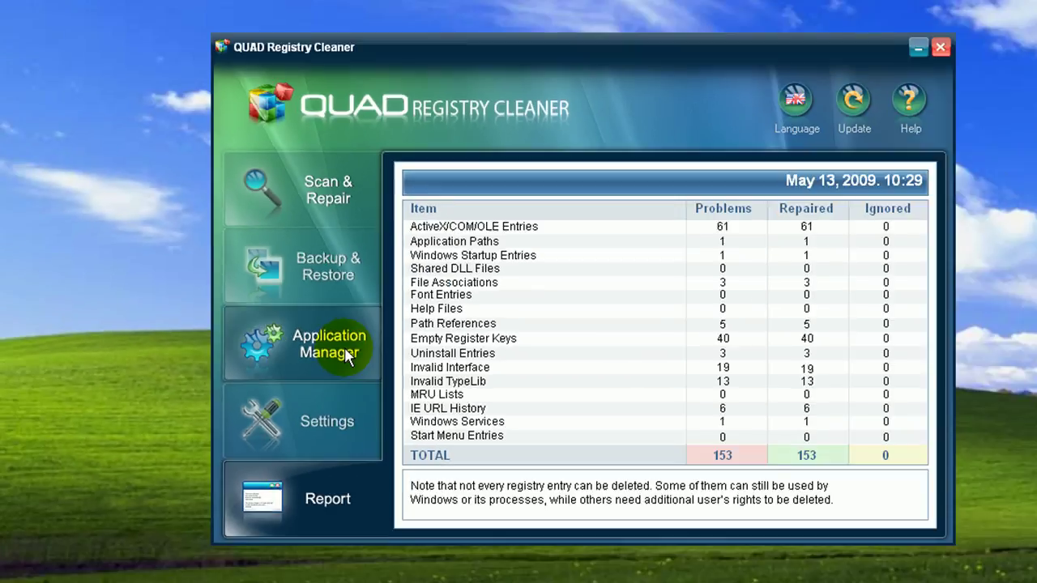
# Show Application Manager's System Optimization checklist and toggle Disk performance off and back on
pyautogui.click(618, 308)
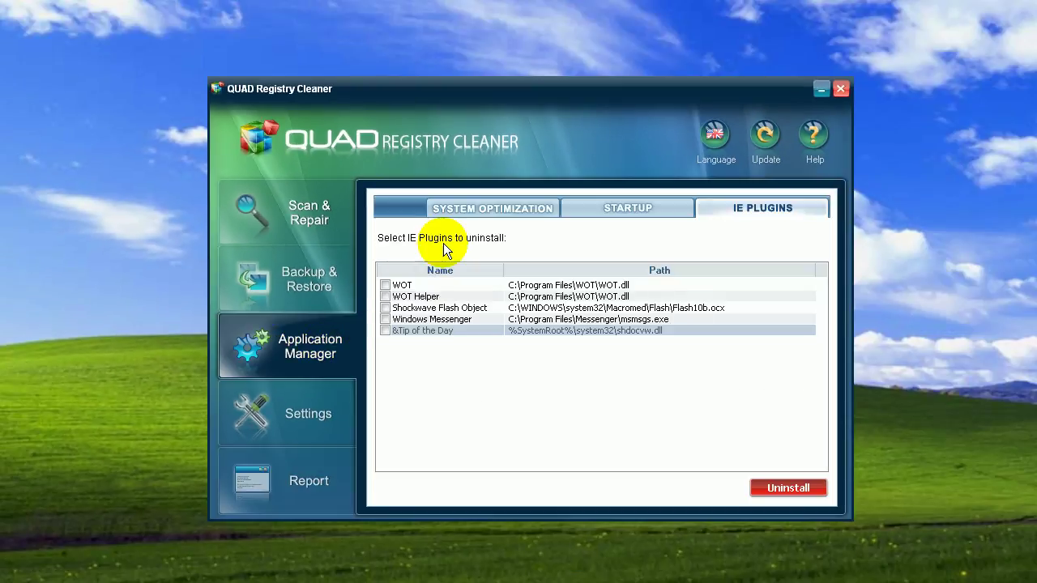
pyautogui.click(462, 214)
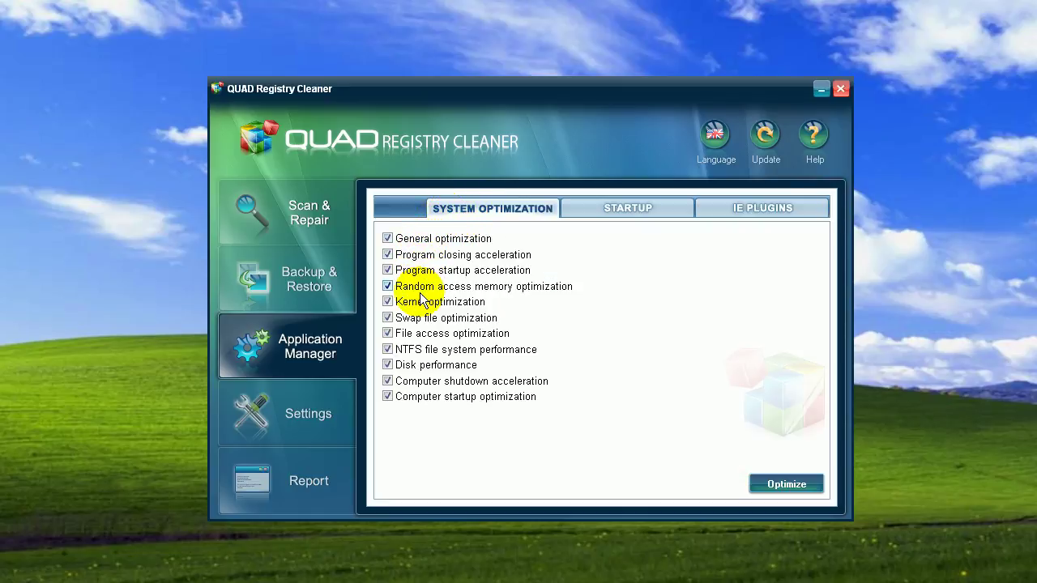
pyautogui.click(390, 365)
pyautogui.click(388, 366)
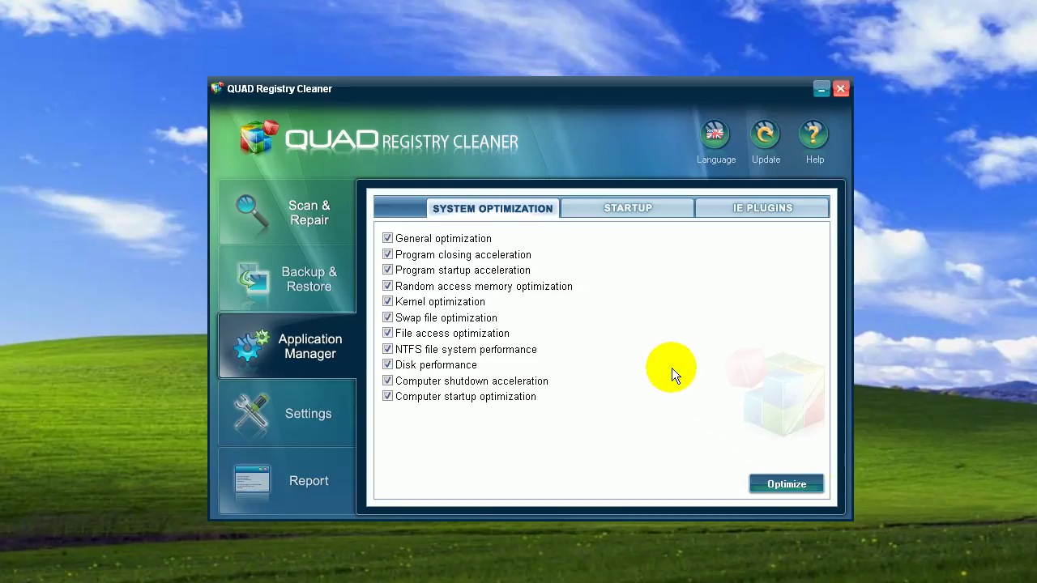
pyautogui.click(658, 209)
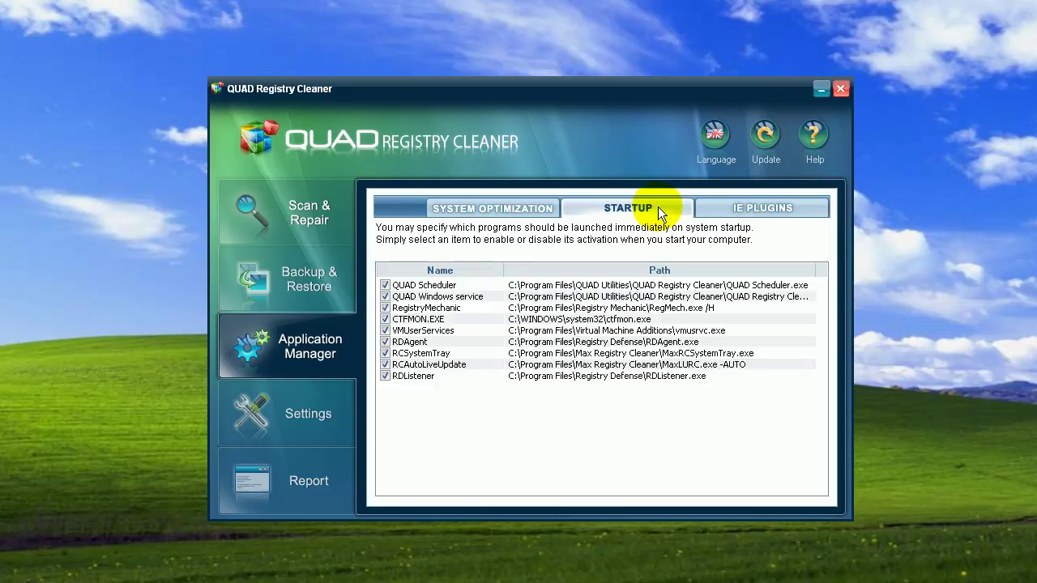
pyautogui.click(385, 342)
pyautogui.click(386, 353)
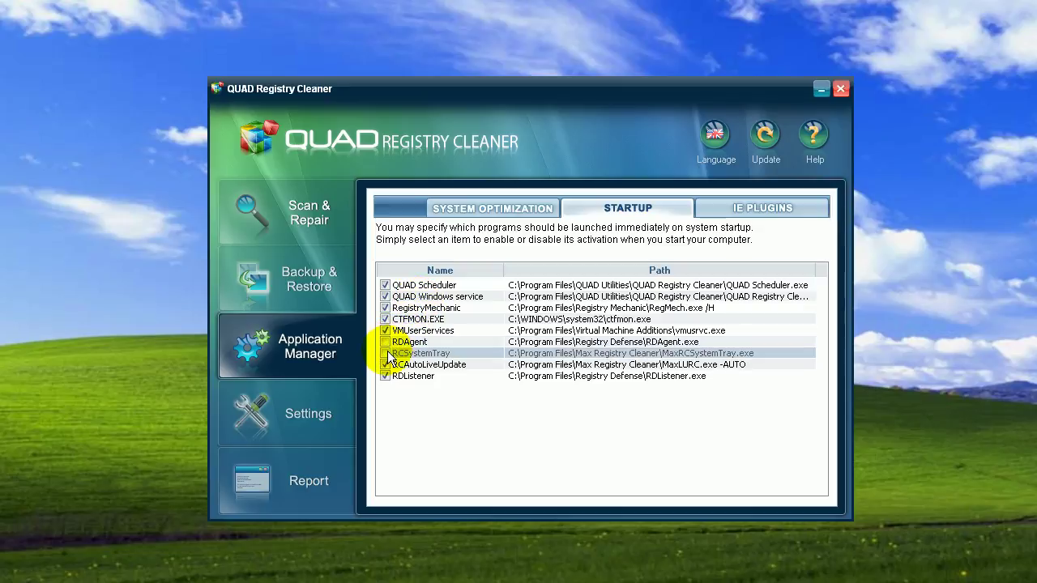
pyautogui.click(386, 354)
pyautogui.click(386, 342)
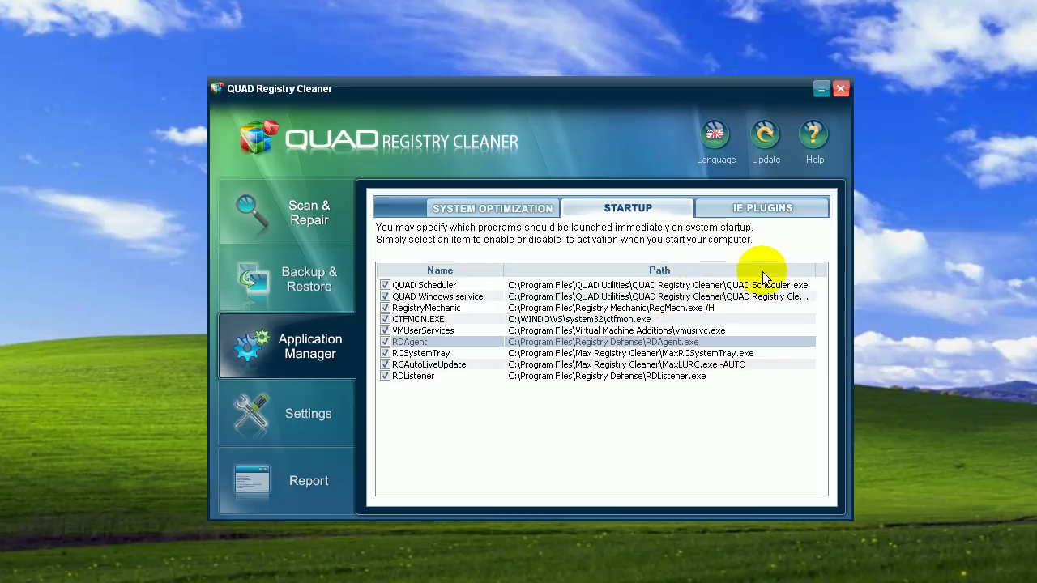
# List the five IE plugins and select the Tip of the Day entry
pyautogui.click(803, 209)
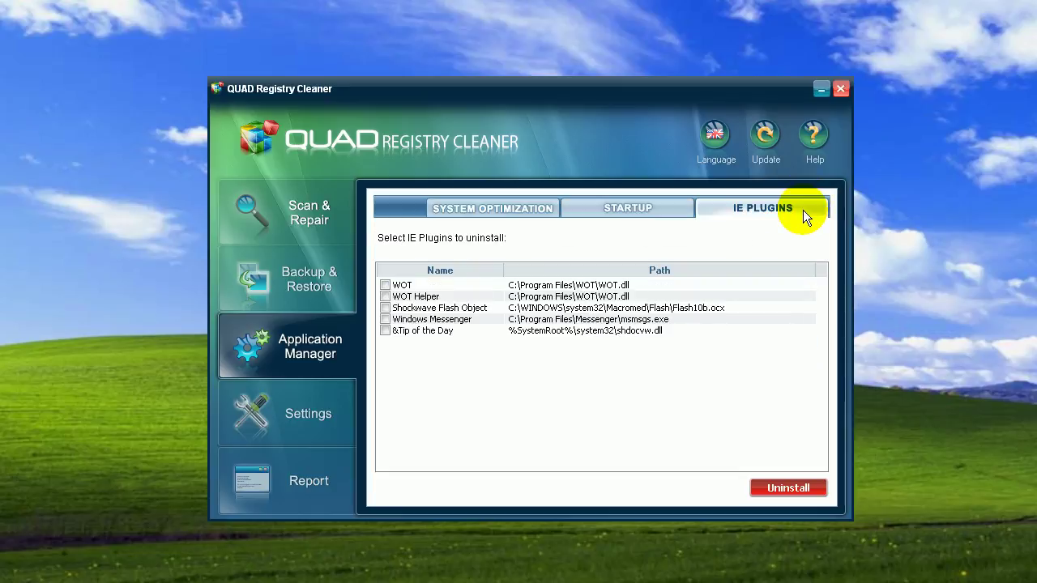
pyautogui.click(386, 331)
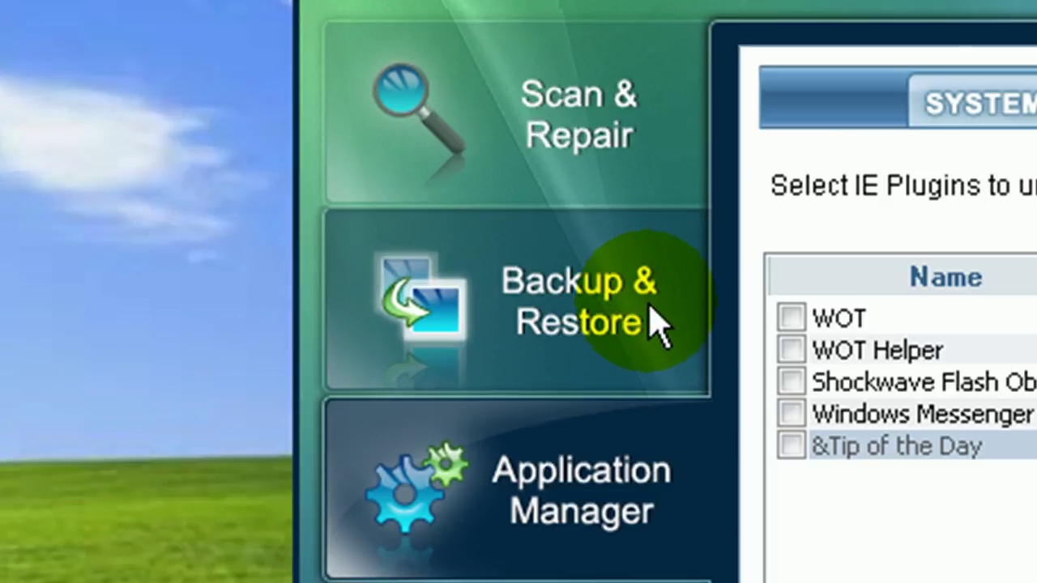
# Review Backup & Restore and its saved restore points, then go back to Scan & Repair
pyautogui.click(658, 324)
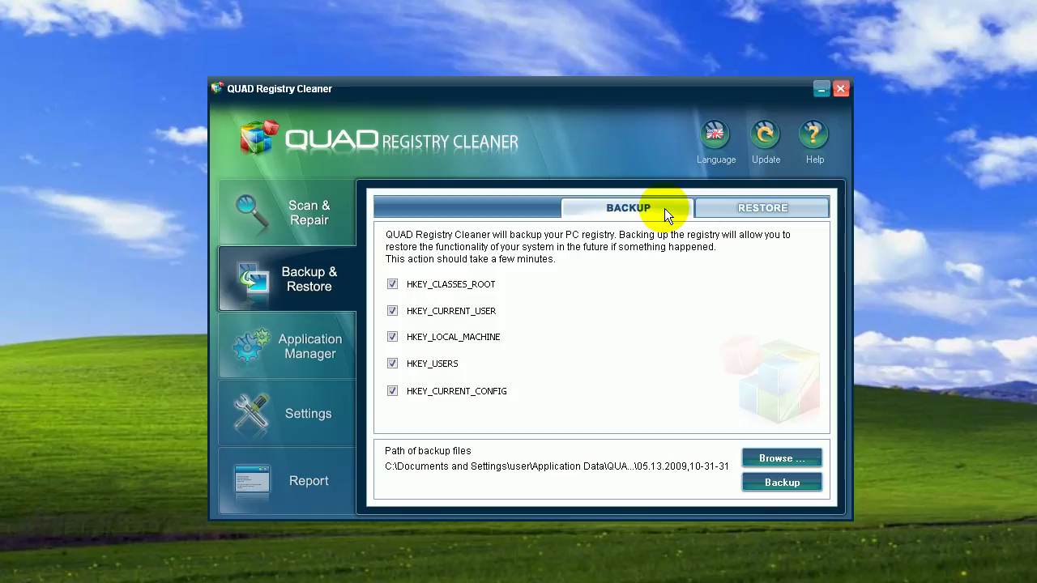
pyautogui.click(804, 211)
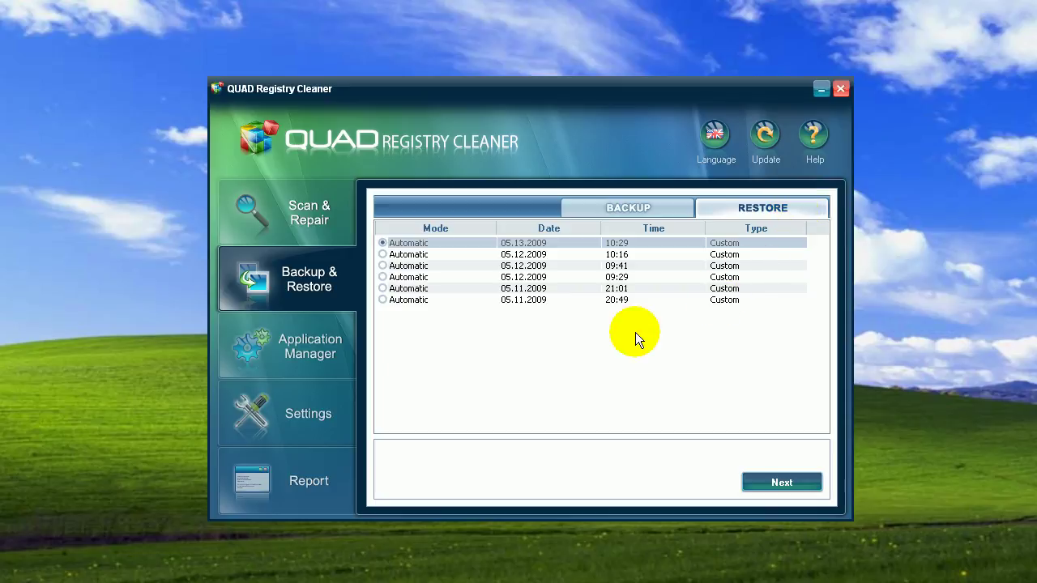
pyautogui.click(341, 231)
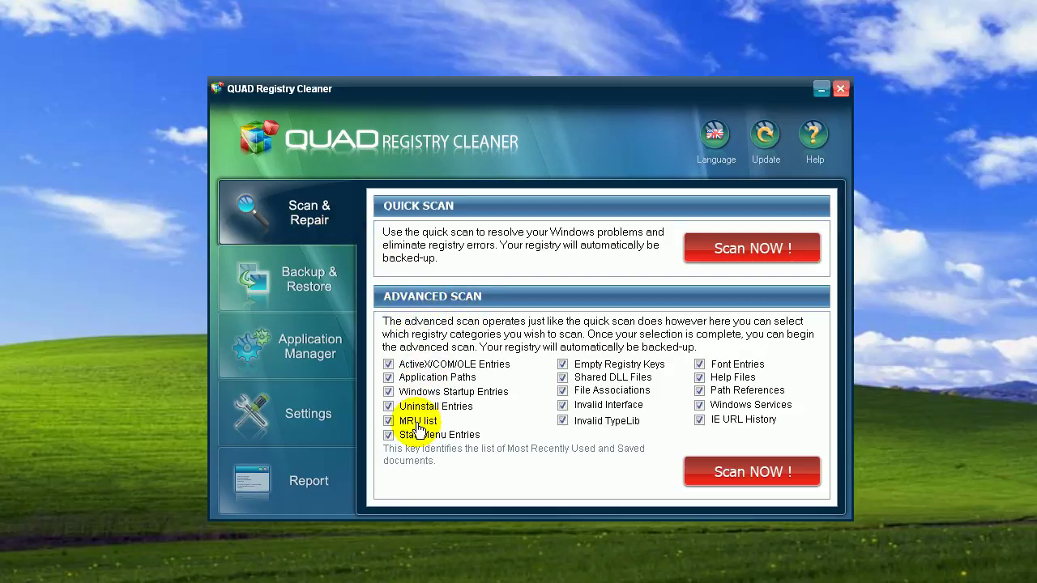
pyautogui.click(388, 435)
pyautogui.click(388, 421)
pyautogui.click(388, 405)
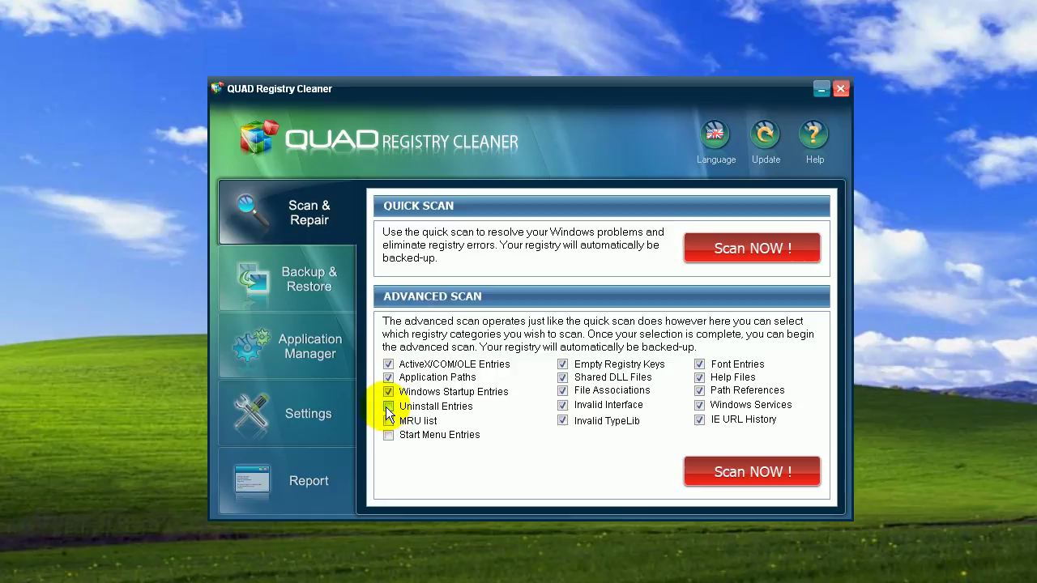
pyautogui.click(388, 406)
pyautogui.click(388, 420)
pyautogui.click(389, 435)
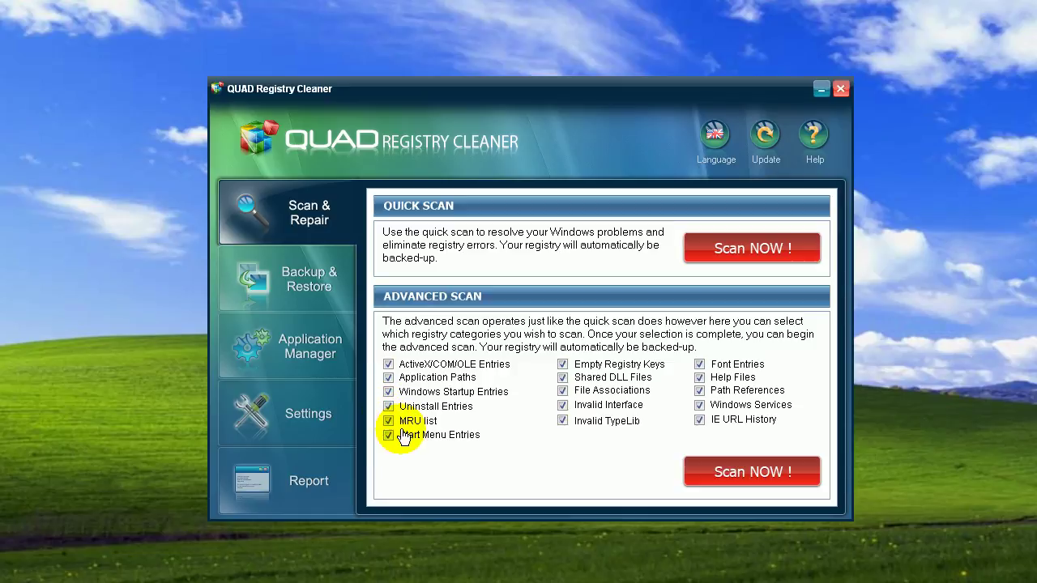